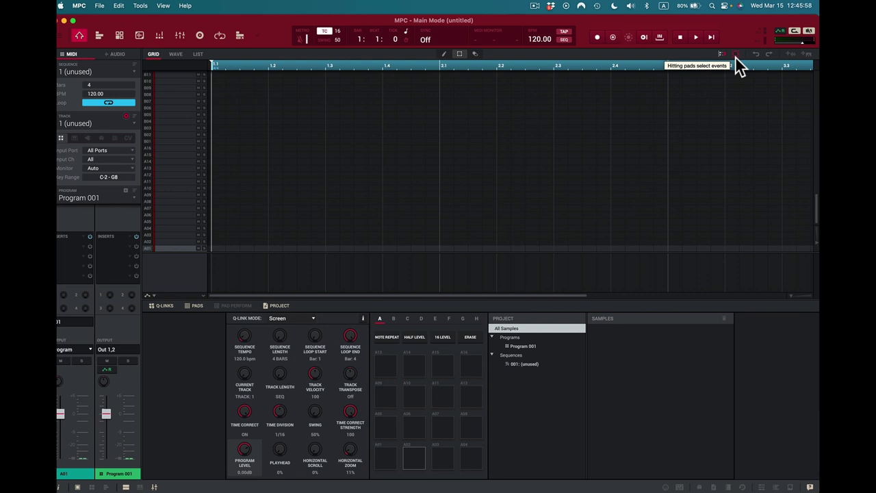
Step: Open the expansion browser on the Neo SoulQuest expansion
key("super+b")
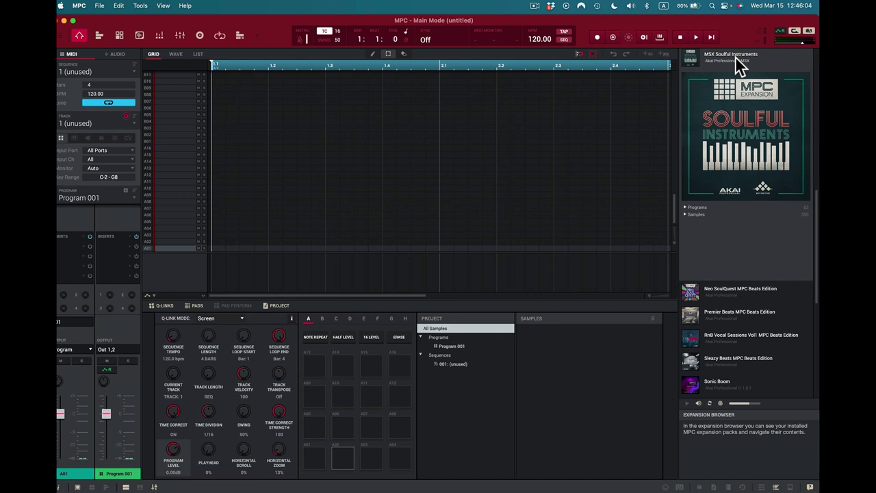
key("super+b")
key("super+b")
left_click(740, 293)
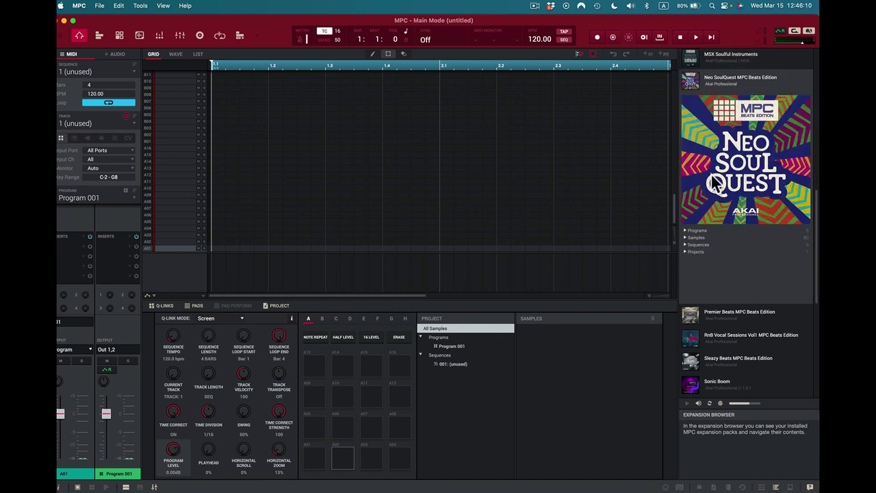
Step: Expand the NeoSoul Kit programs and sequences and select the DillaDaze Bbm 89 sequence
left_click(685, 230)
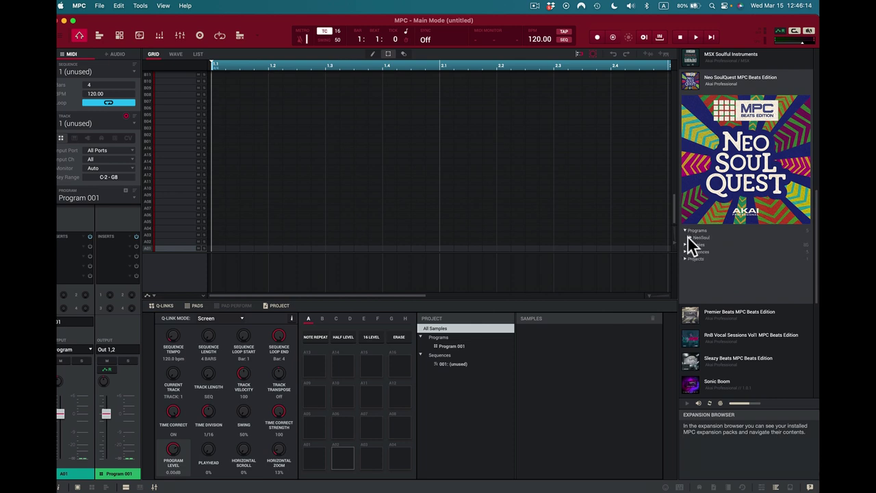
left_click(687, 237)
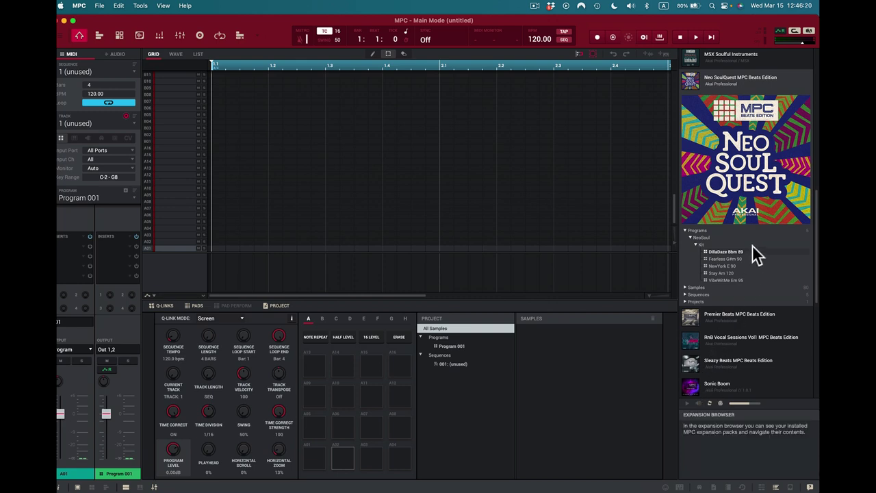
scroll(752, 245, "down", 1)
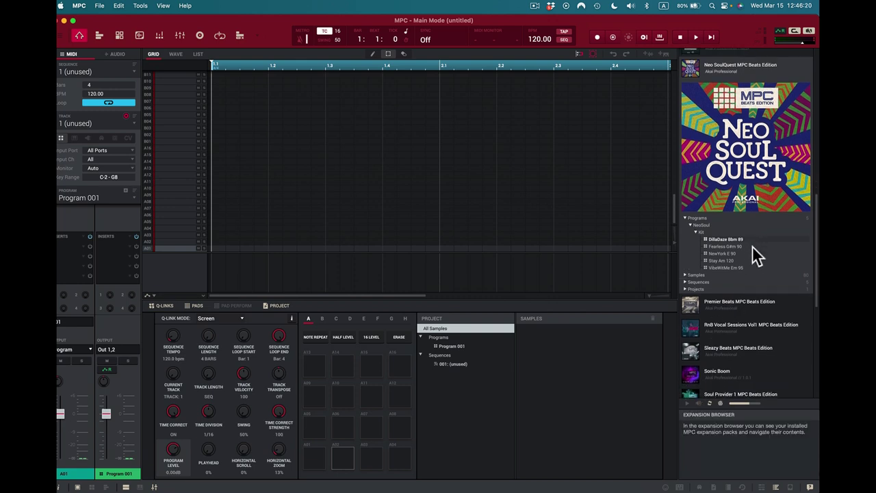
left_click(685, 280)
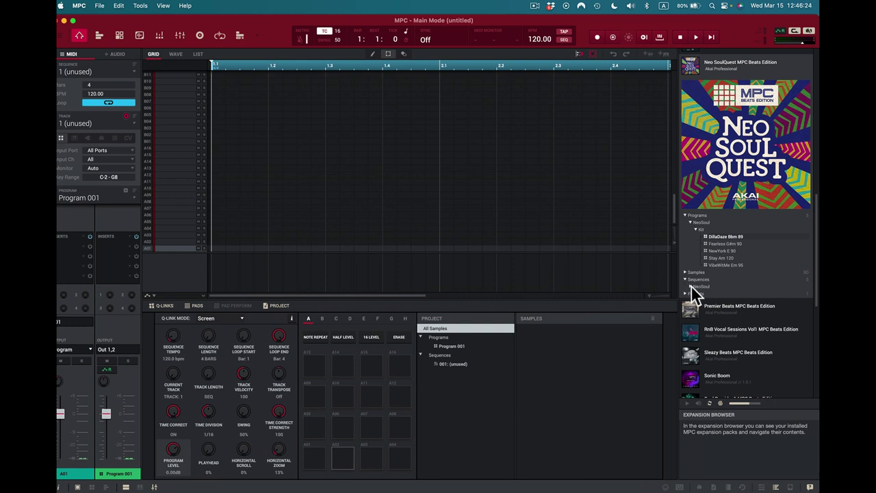
left_click(690, 286)
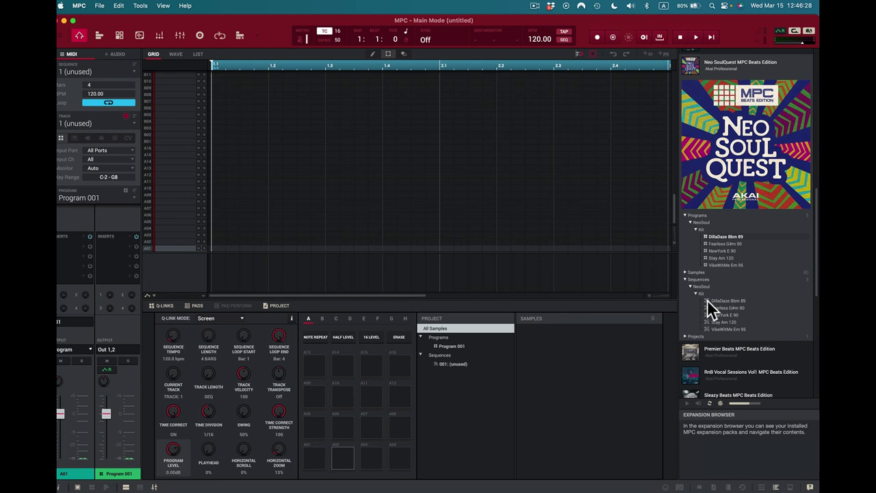
left_click(709, 301)
Step: Load DillaDaze Bbm 89, zoom the grid out to all 8 bars, and play it at 89 BPM
double_click(708, 302)
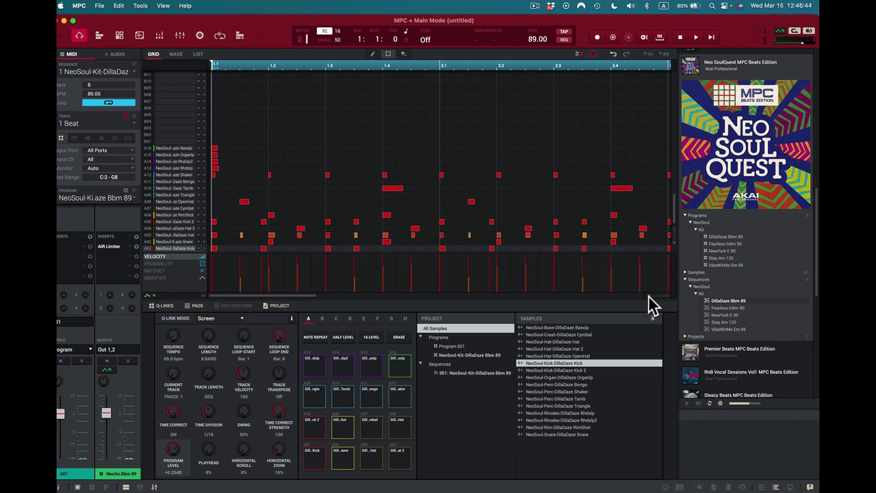
left_click_drag(648, 296, 603, 295)
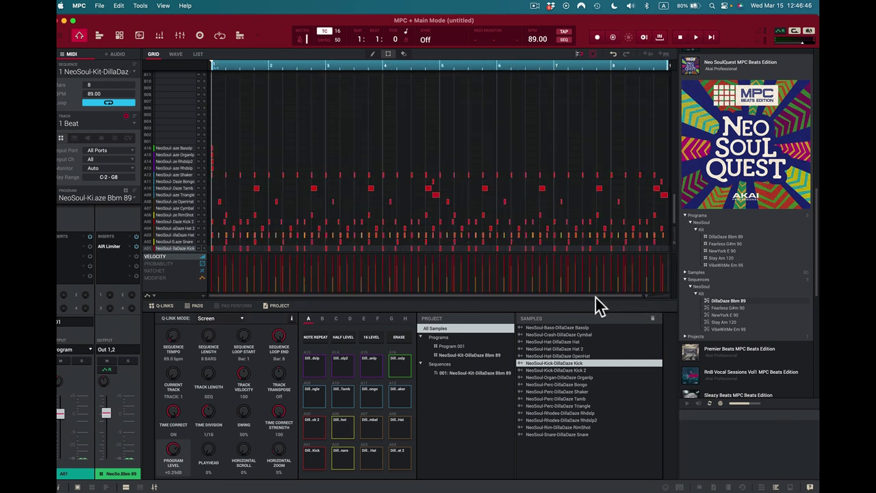
key("space")
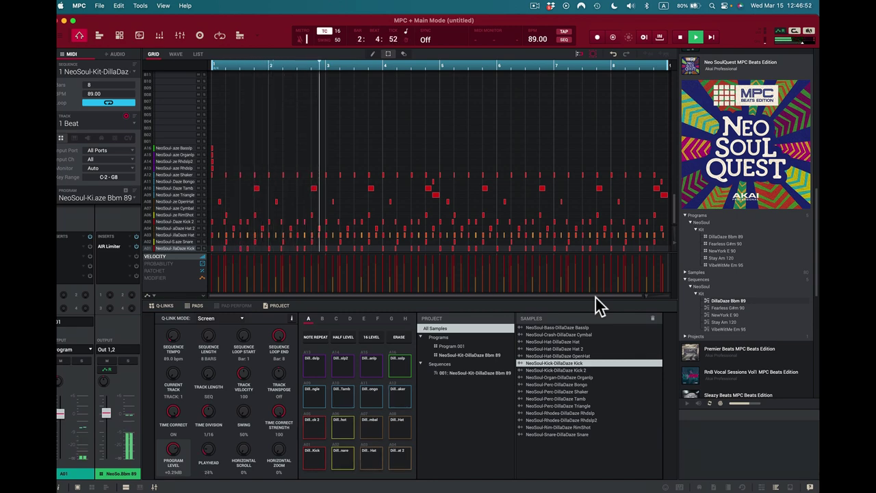
Step: Switch to the full-screen channel mixer with Ctrl+M to view all pad, program and output strips
key("ctrl+m")
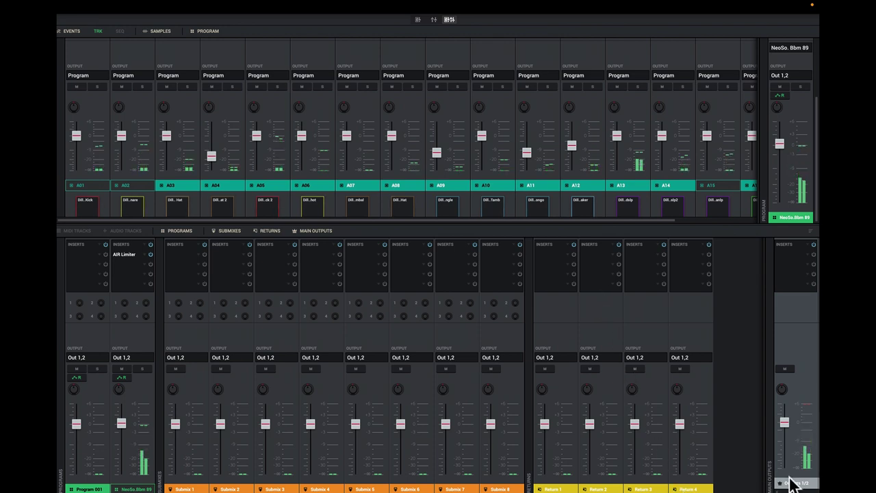
mouse_move(792, 427)
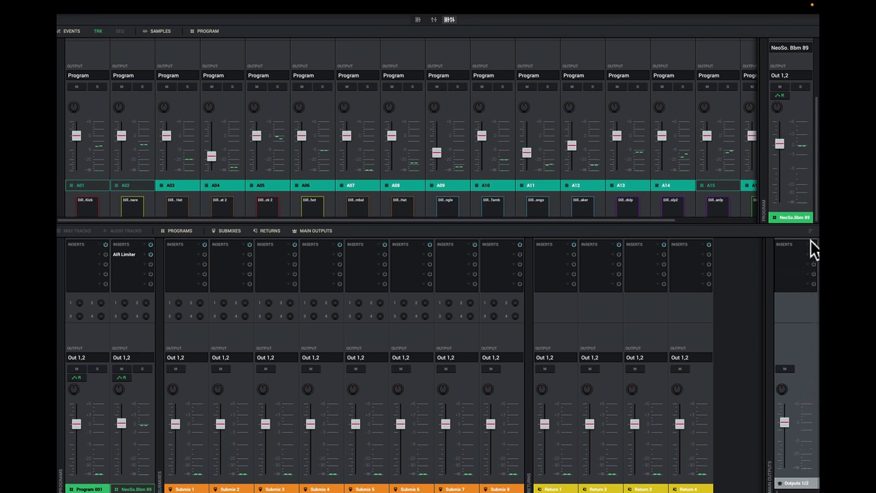
Step: Insert AIR Para EQ from EQ/Filter into the main outputs' first insert slot
left_click(811, 262)
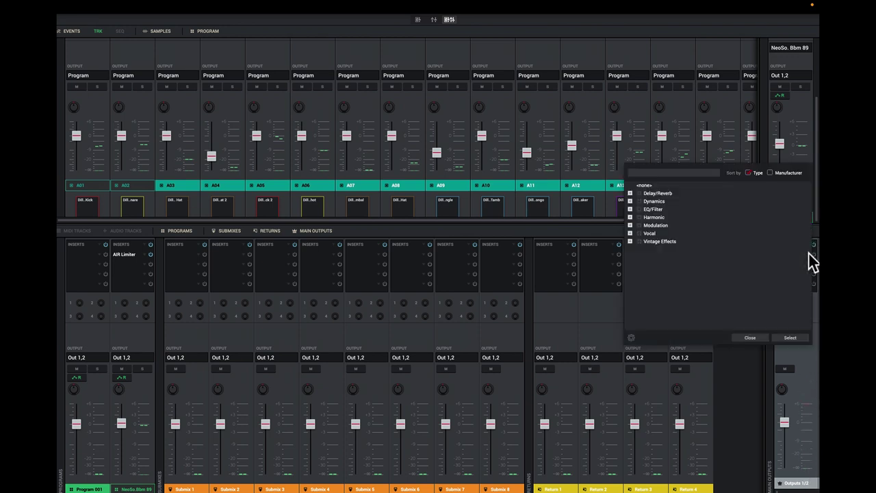
left_click(630, 208)
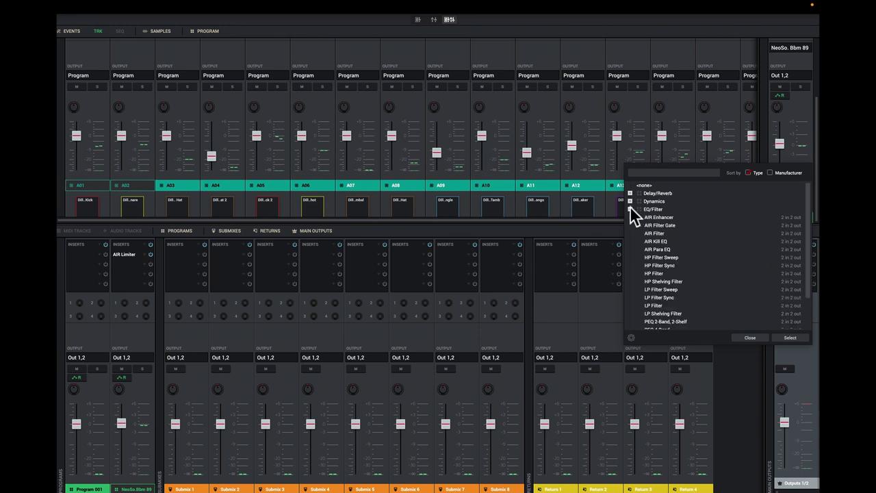
left_click(648, 249)
double_click(648, 248)
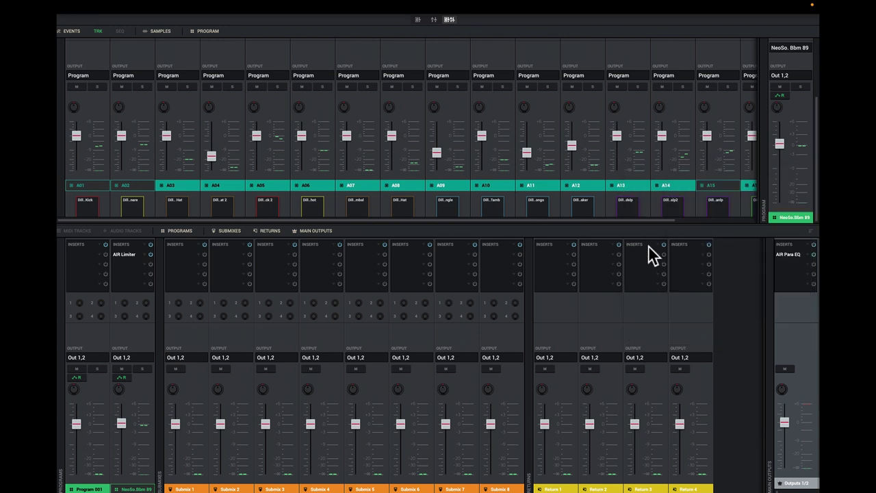
Step: Open the AIR Para EQ editor, move its window aside, and bring up its preset list
left_click(790, 253)
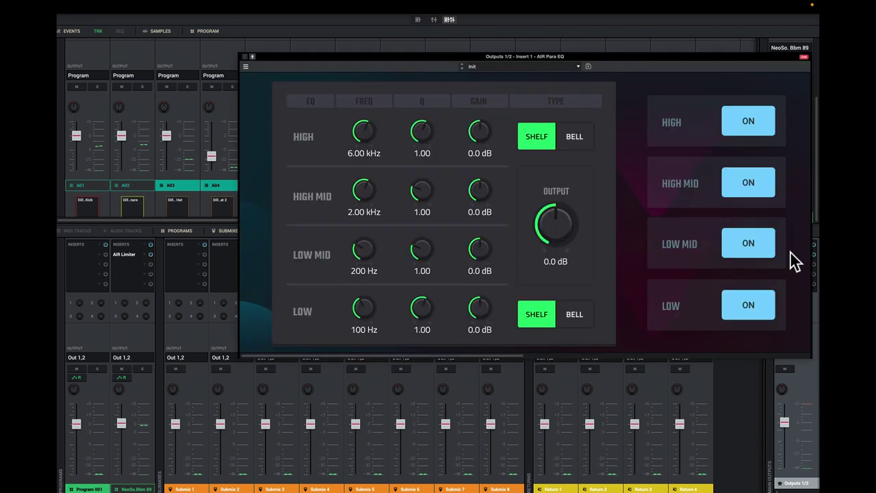
left_click_drag(639, 57, 582, 61)
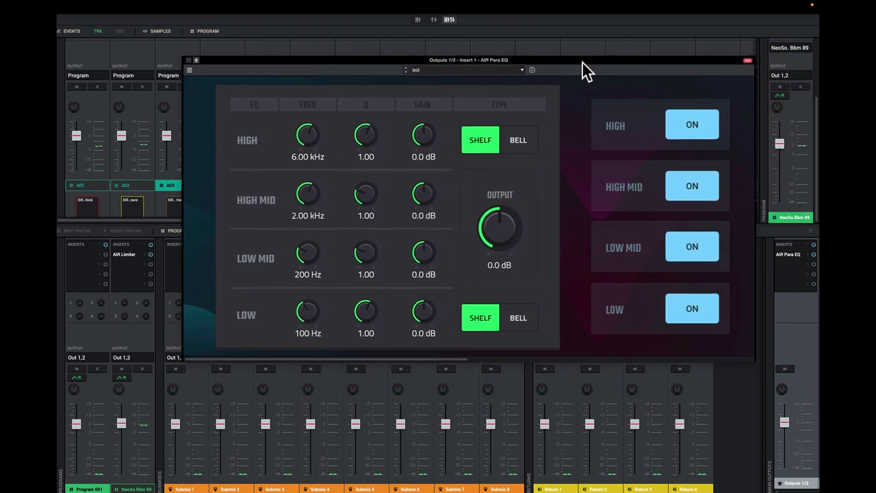
left_click(519, 70)
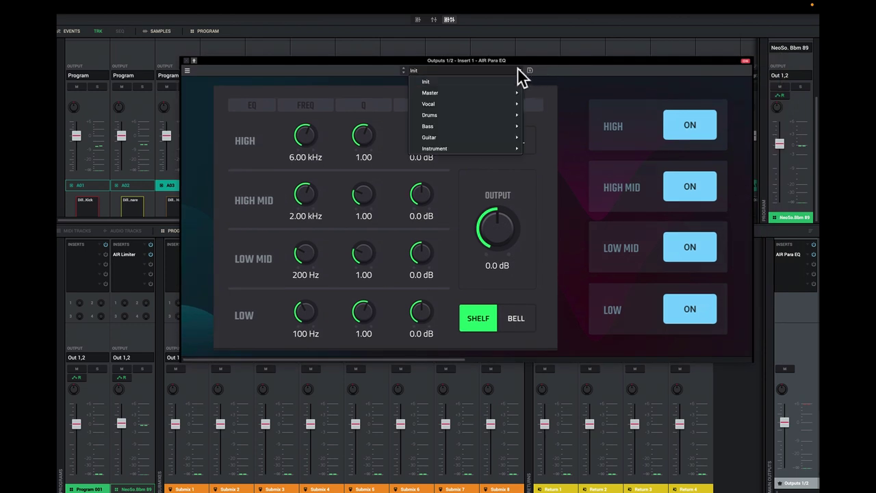
mouse_move(483, 96)
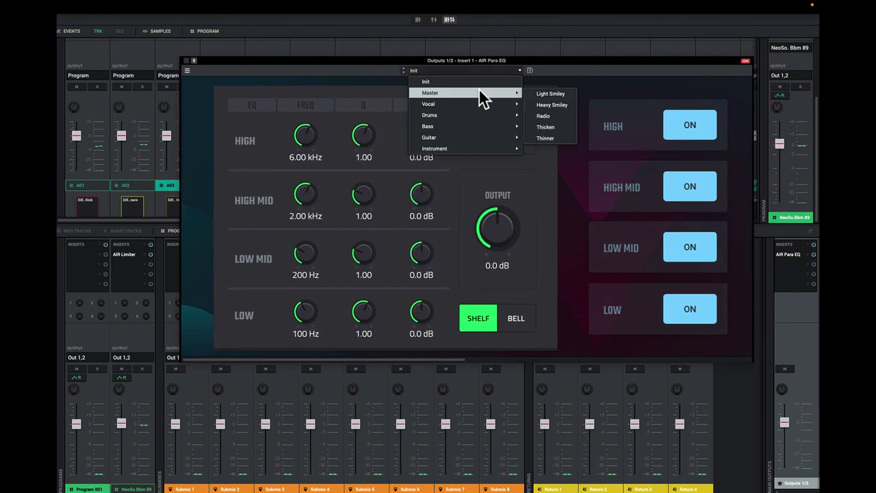
Step: Load the Light Smiley preset into the main-output AIR Para EQ
left_click(551, 94)
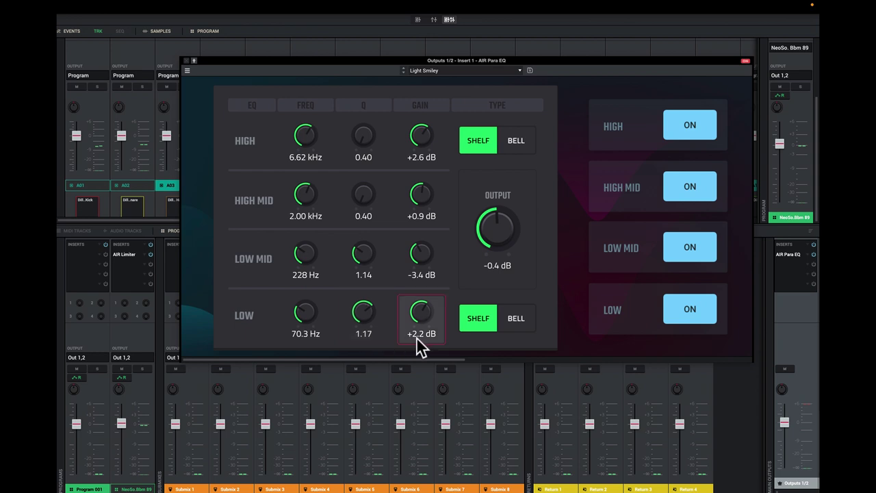
Step: Close the Para EQ window, enable it on the main outputs, and lower NeoSo Bbm 89 to about -1.8 dB
left_click(188, 60)
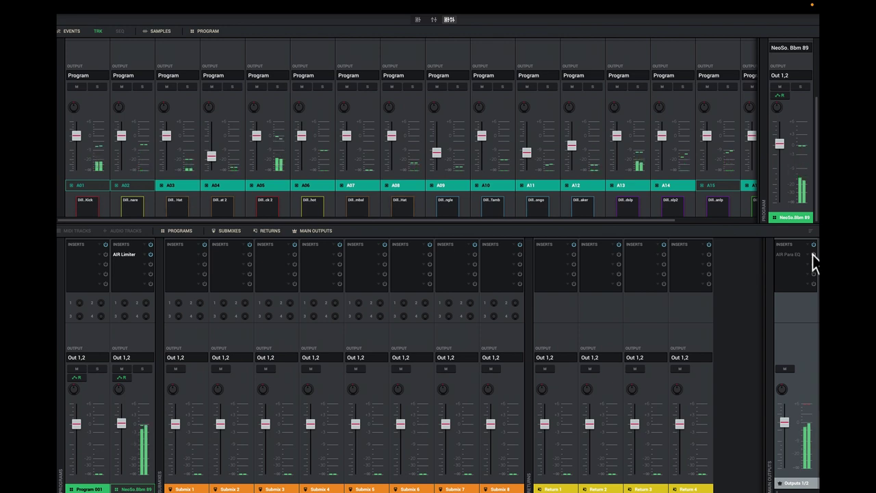
left_click(812, 253)
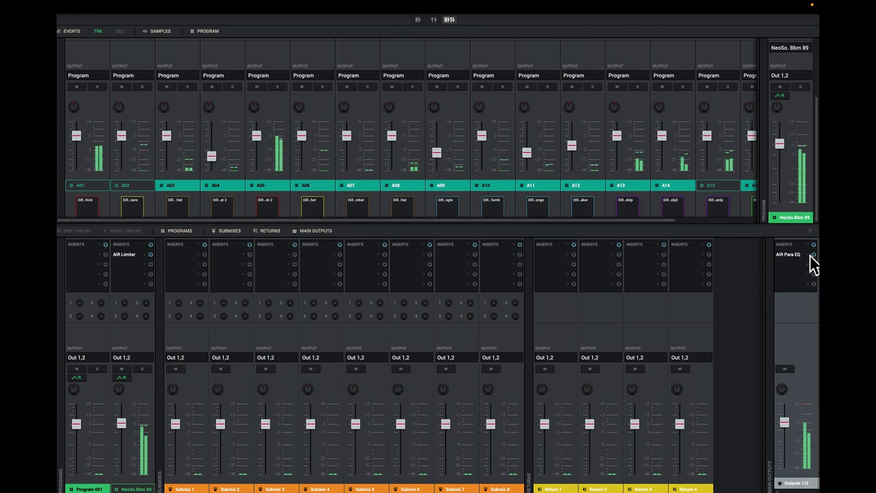
mouse_move(785, 152)
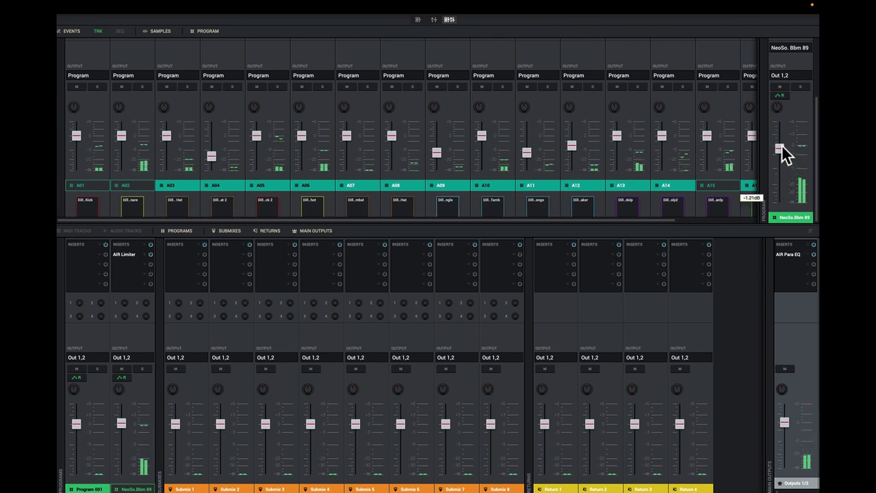
scroll(784, 148, "down", 2)
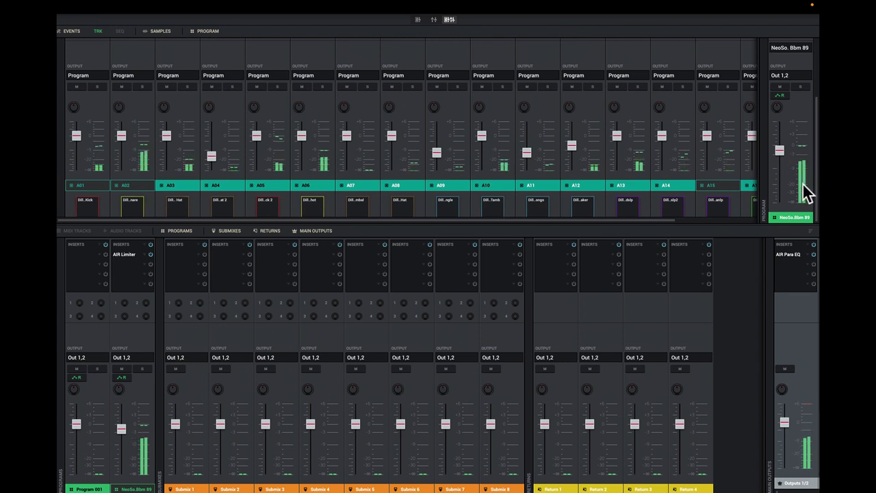
mouse_move(791, 410)
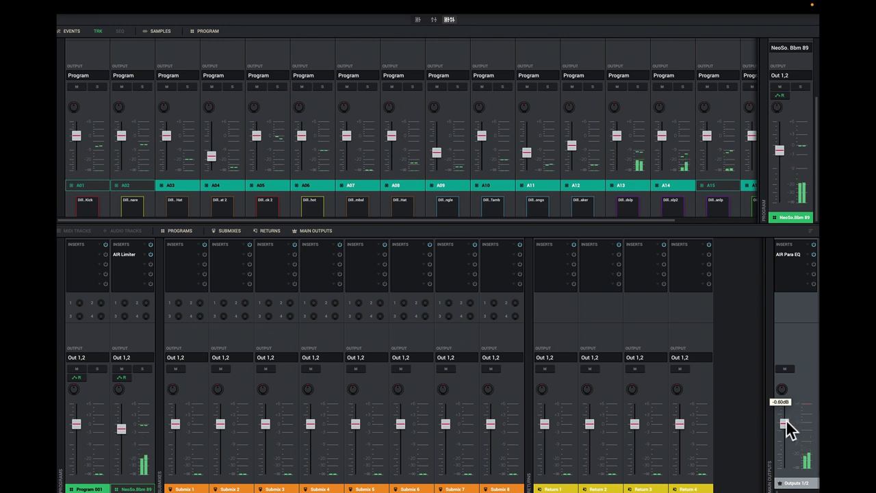
Step: Set Outputs 1/2 to -0.60 dB, then bypass and re-enable the Para EQ to compare
left_click_drag(789, 419, 794, 452)
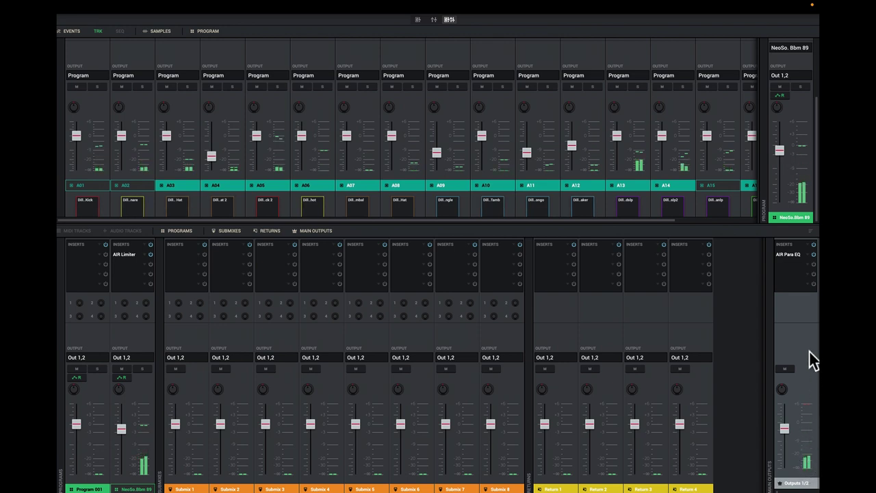
left_click(814, 253)
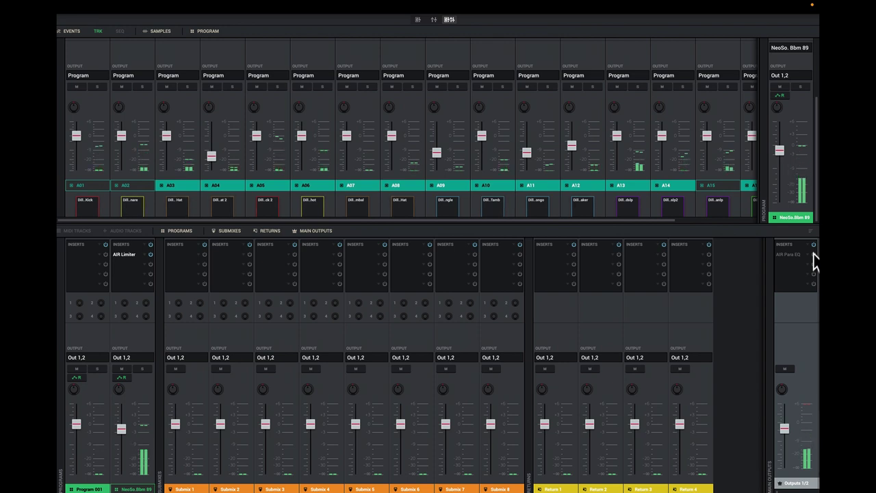
left_click(814, 258)
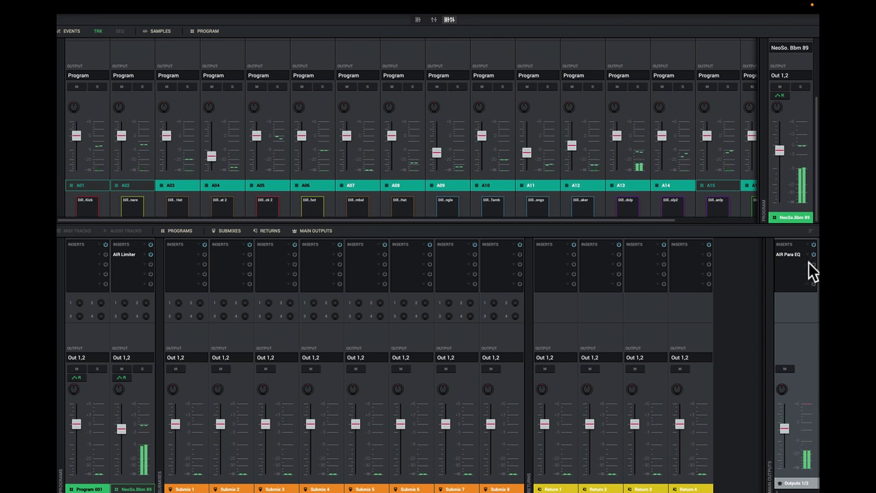
Step: Load AIR Maximizer from the Dynamics list into the main outputs' second insert
left_click(808, 262)
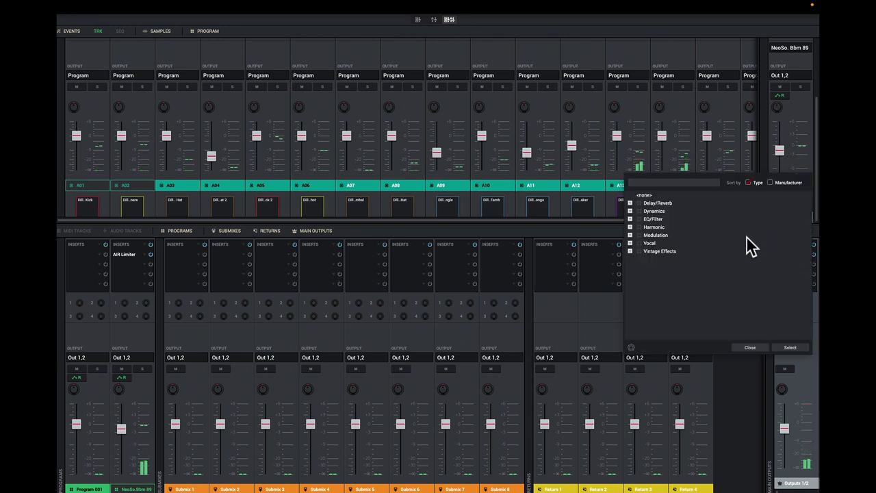
left_click(630, 210)
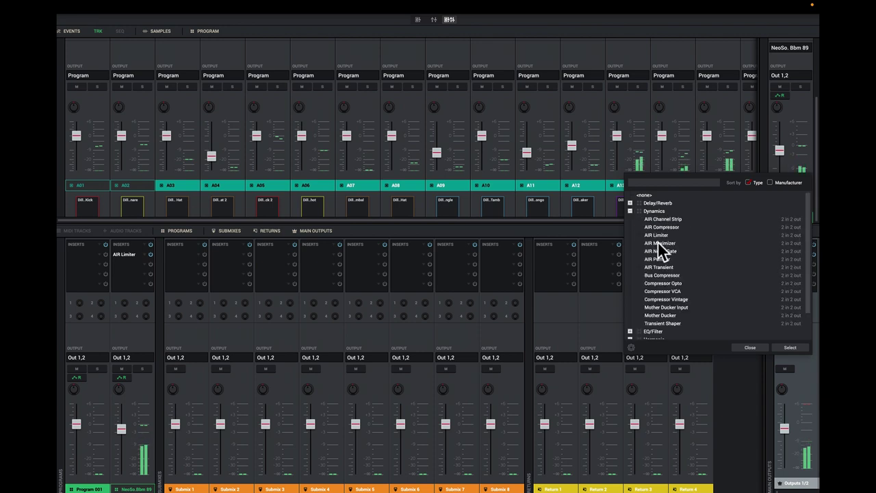
double_click(658, 243)
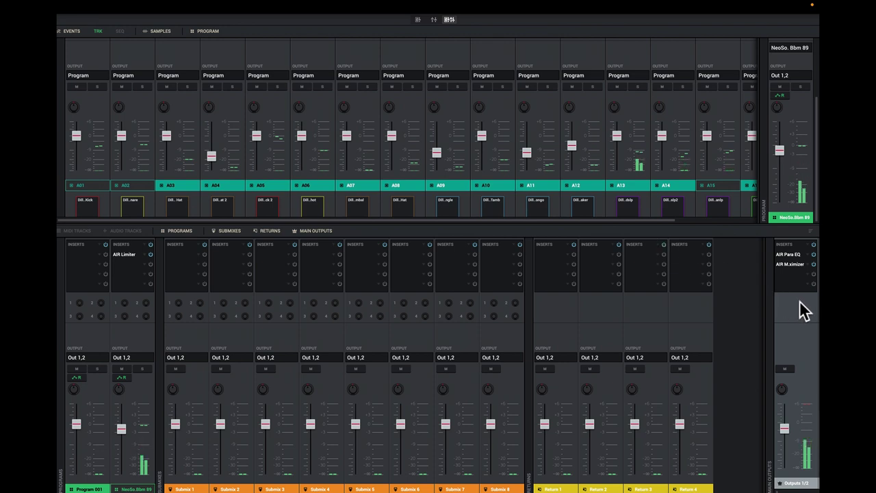
Step: Open AIR Maximizer, load the Mastering Light preset, and raise Release from 105 ms to 394 ms
double_click(792, 265)
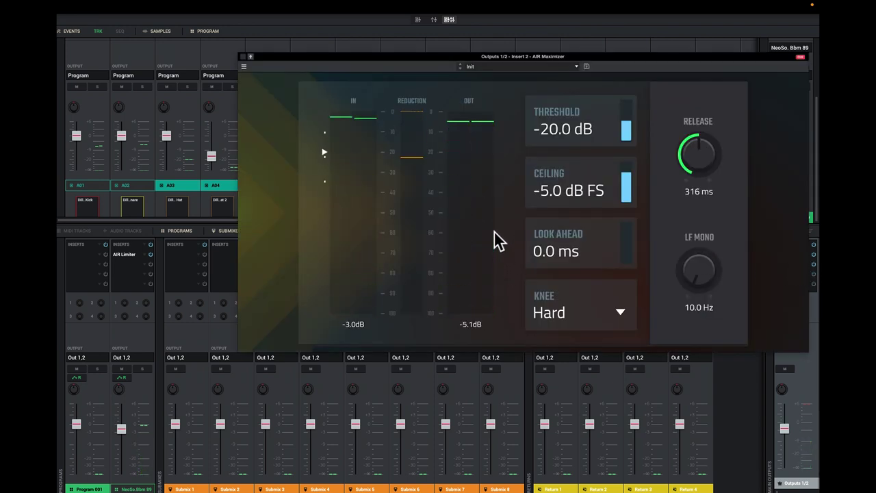
left_click(575, 65)
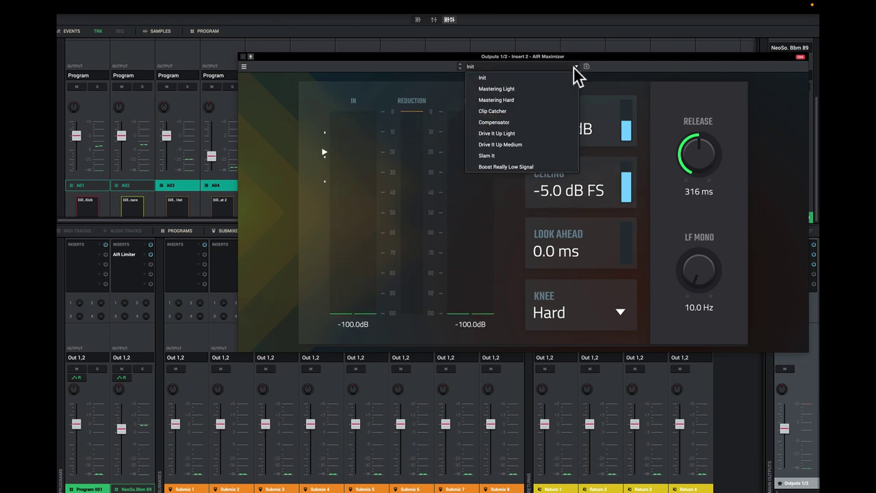
left_click(540, 89)
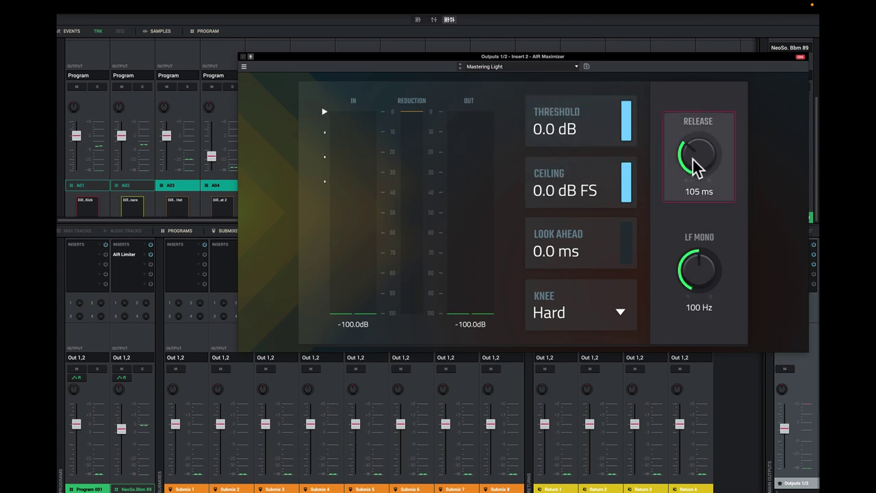
left_click_drag(689, 162, 689, 151)
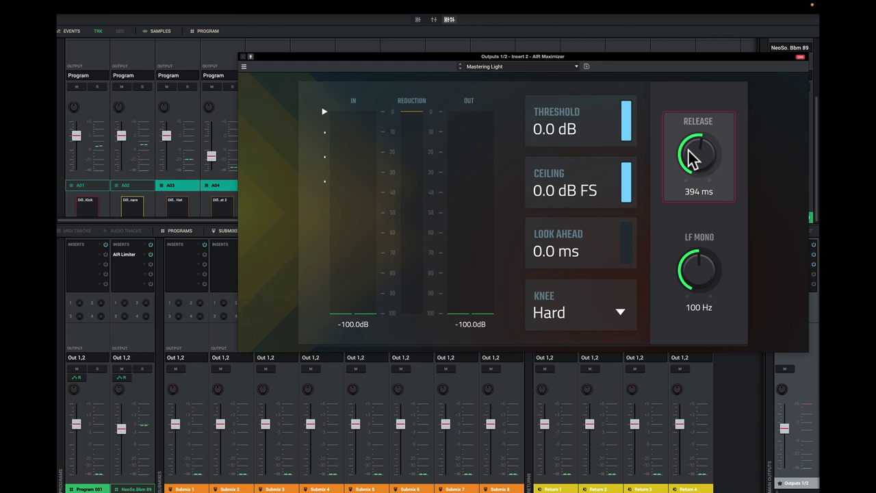
Step: Close the Maximizer window, then bypass and re-enable both master inserts to compare
left_click(243, 56)
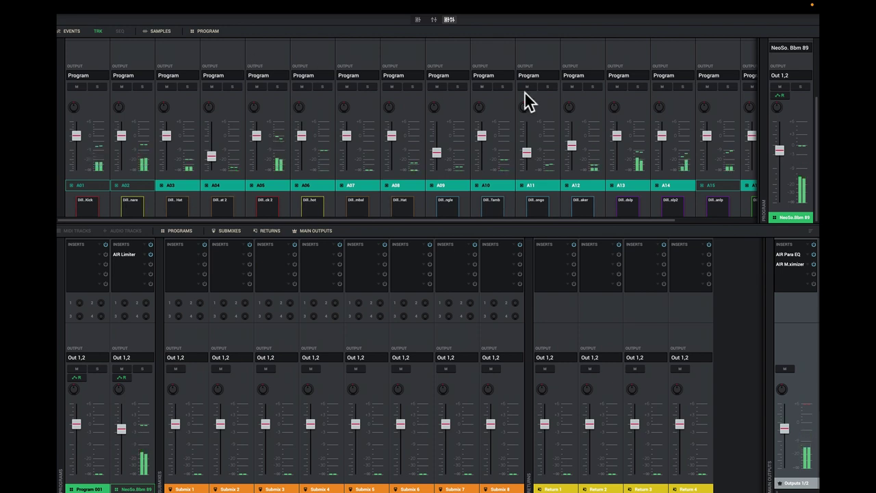
left_click(813, 244)
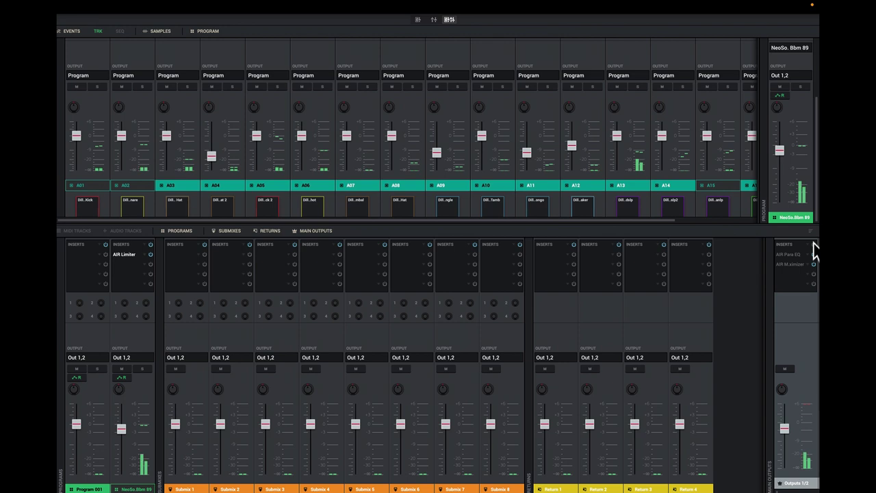
left_click(814, 244)
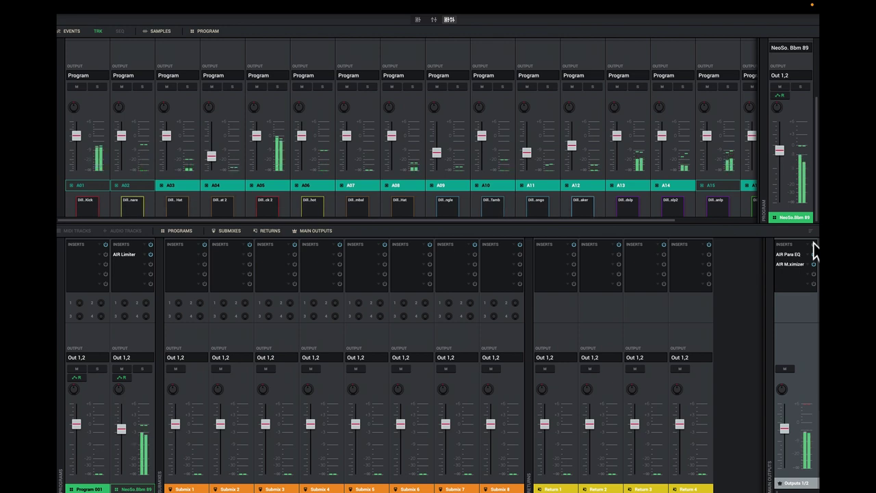